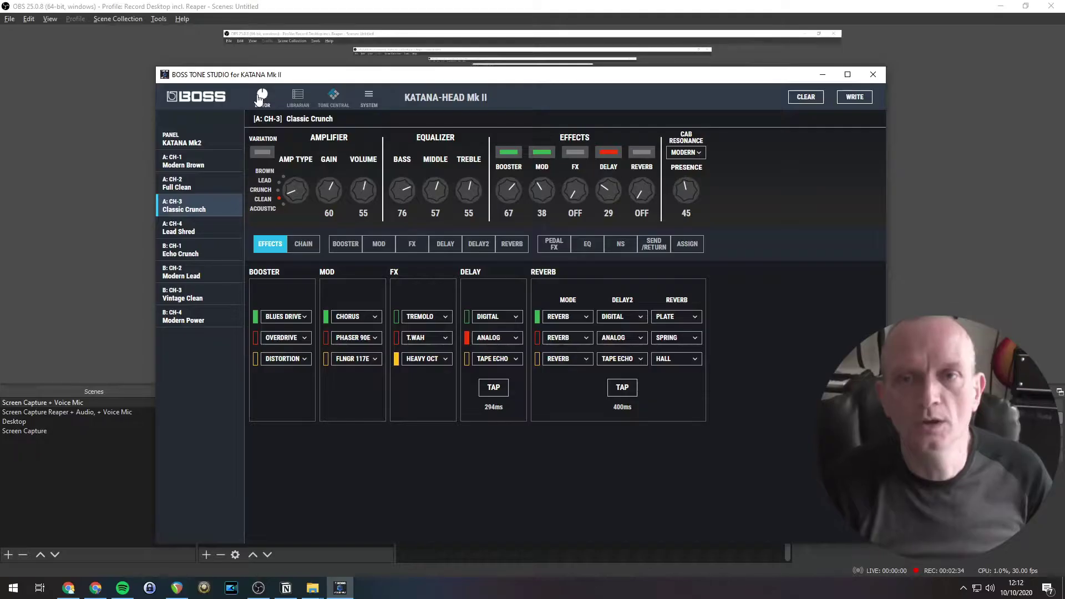
In the Librarian, import the KATANA Mk II's eight current tones into a new liveset named 'Backup'.
{"action": "left_click", "coordinate": [299, 97]}
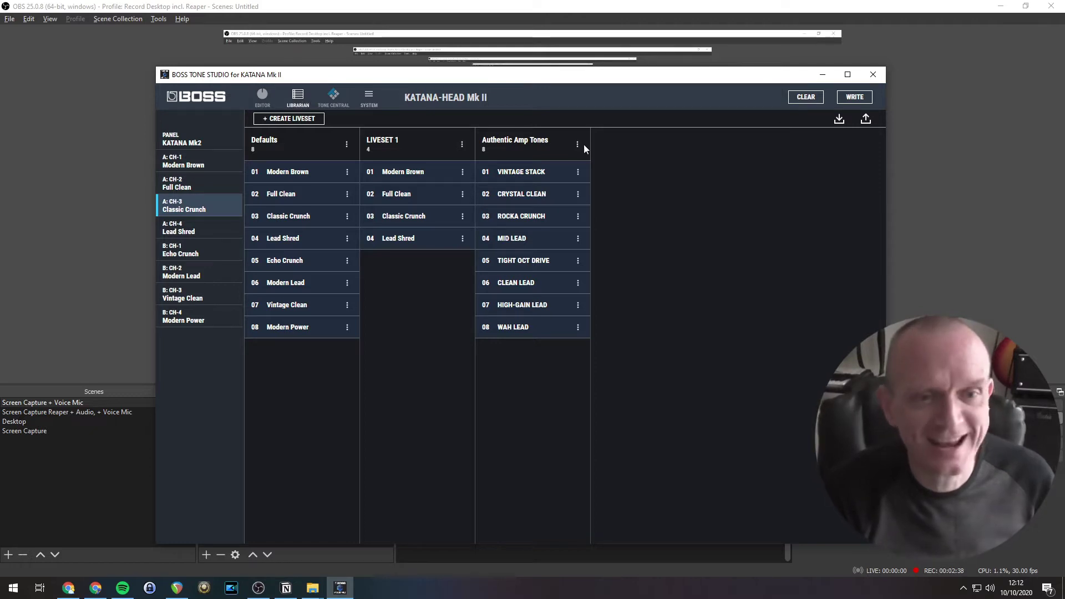
{"action": "left_click", "coordinate": [839, 121]}
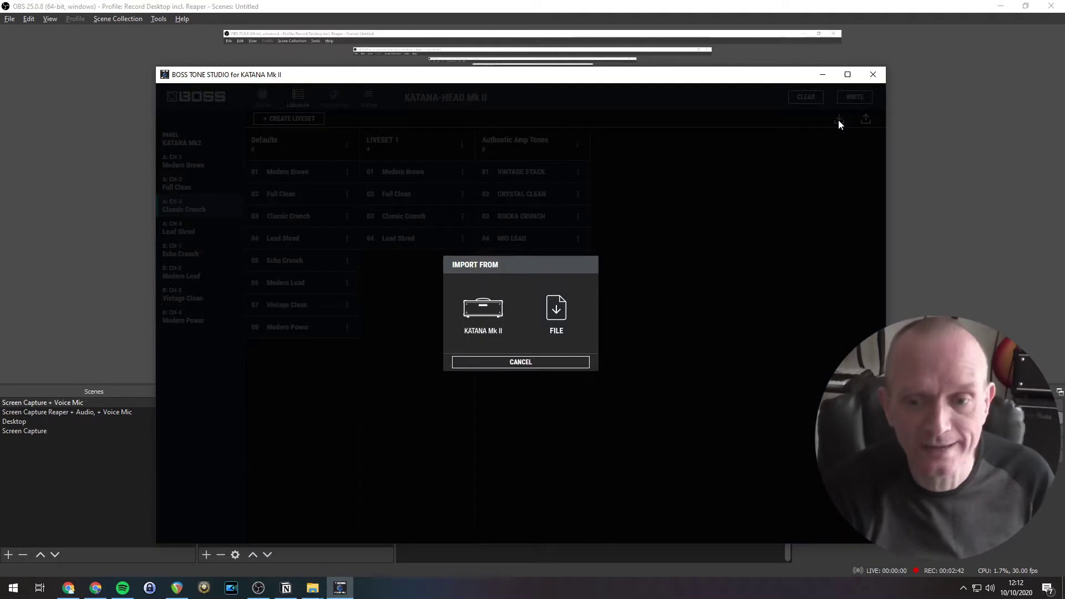
{"action": "left_click", "coordinate": [499, 318]}
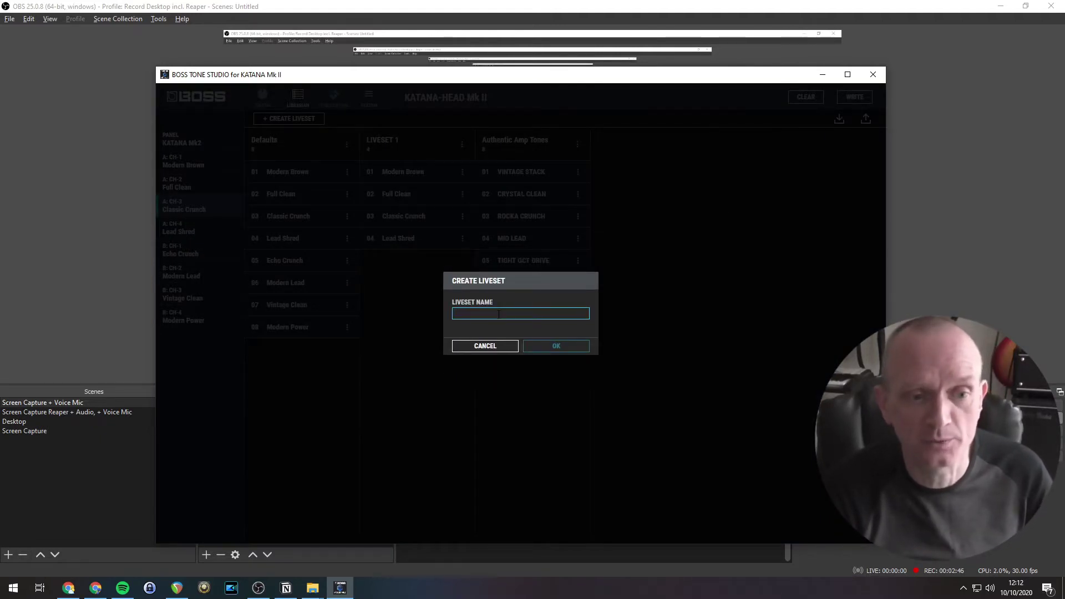
{"action": "type", "text": "B"}
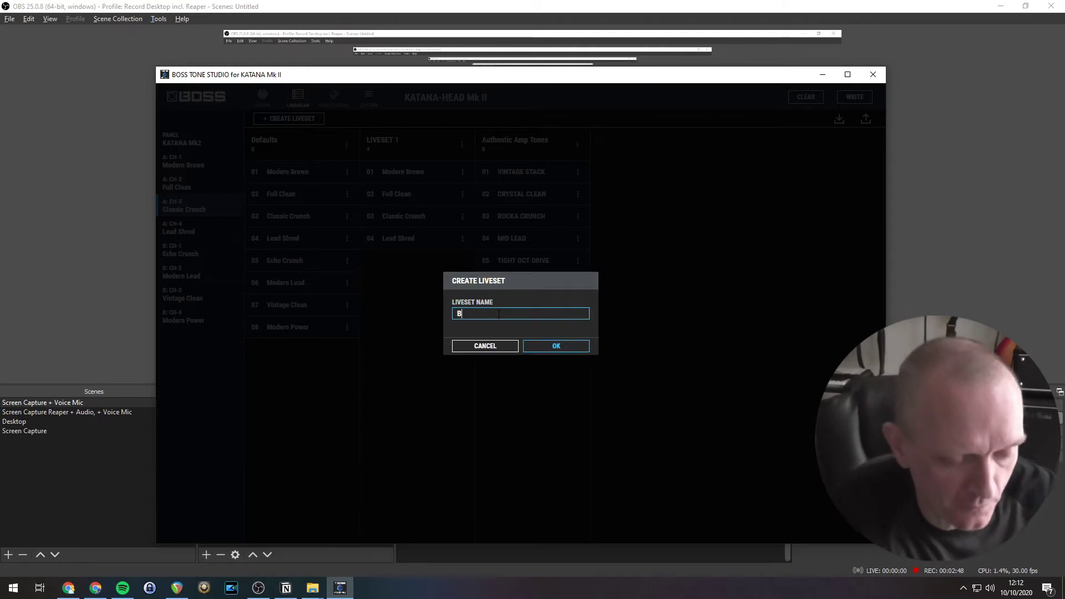
{"action": "type", "text": "axc"}
{"action": "key", "text": "BackSpace"}
{"action": "key", "text": "BackSpace"}
{"action": "type", "text": "c"}
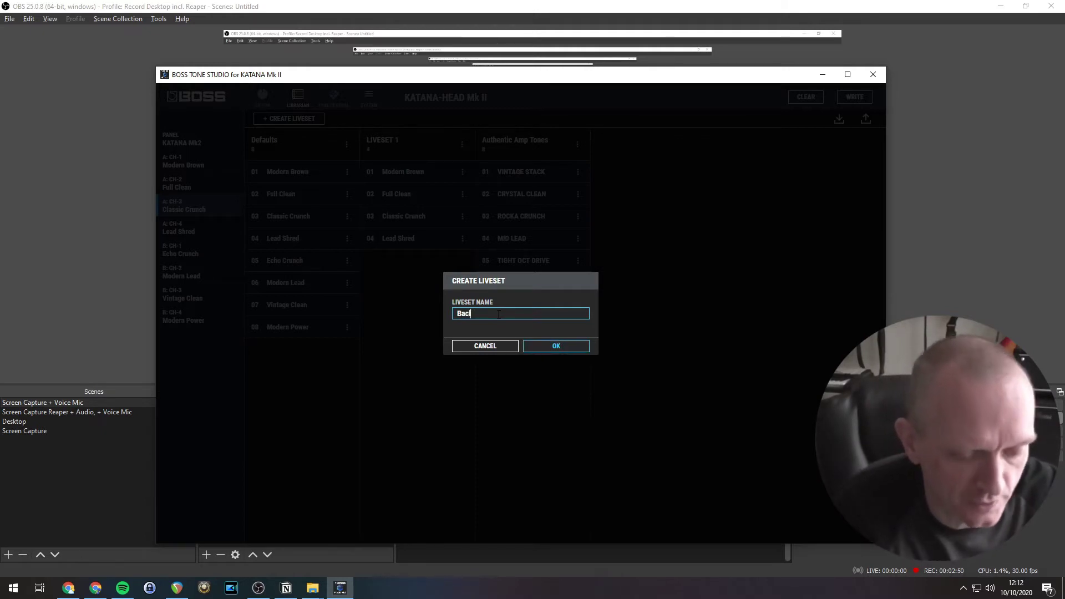
{"action": "type", "text": "kup"}
{"action": "left_click", "coordinate": [535, 344]}
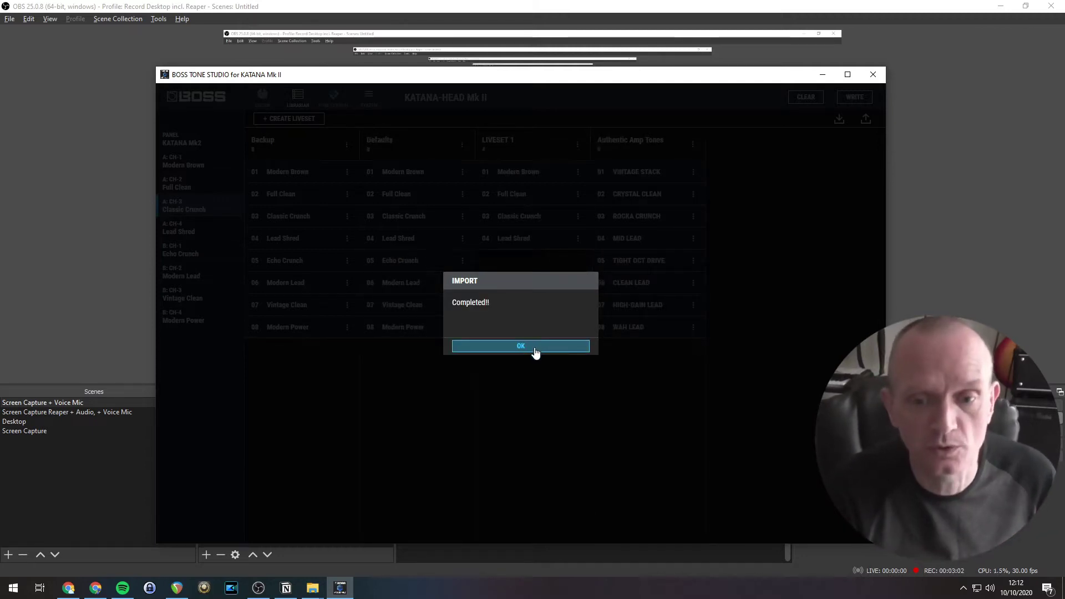
{"action": "left_click", "coordinate": [534, 348]}
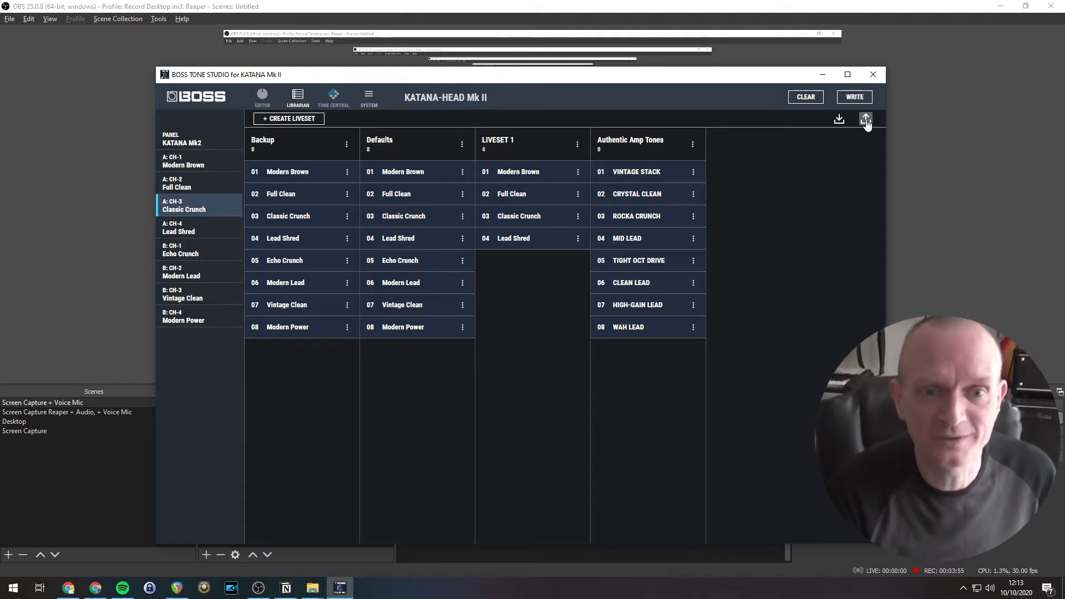
Export the Backup liveset to a file as Backup.tsl in D:\Temp, overwriting the older copy.
{"action": "left_click", "coordinate": [866, 120]}
{"action": "left_click", "coordinate": [512, 283]}
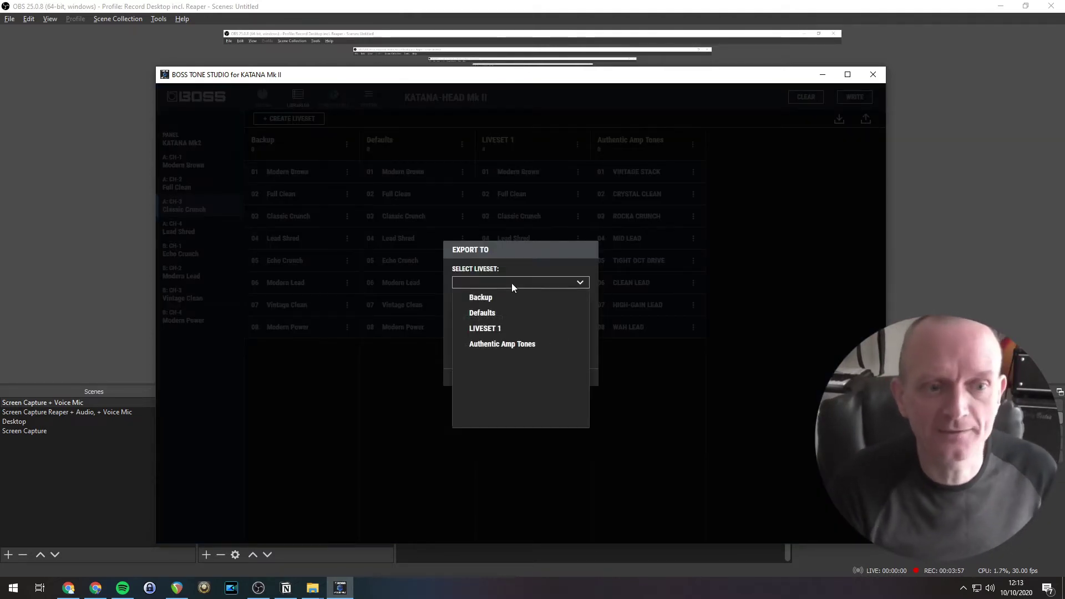
{"action": "left_click", "coordinate": [511, 298]}
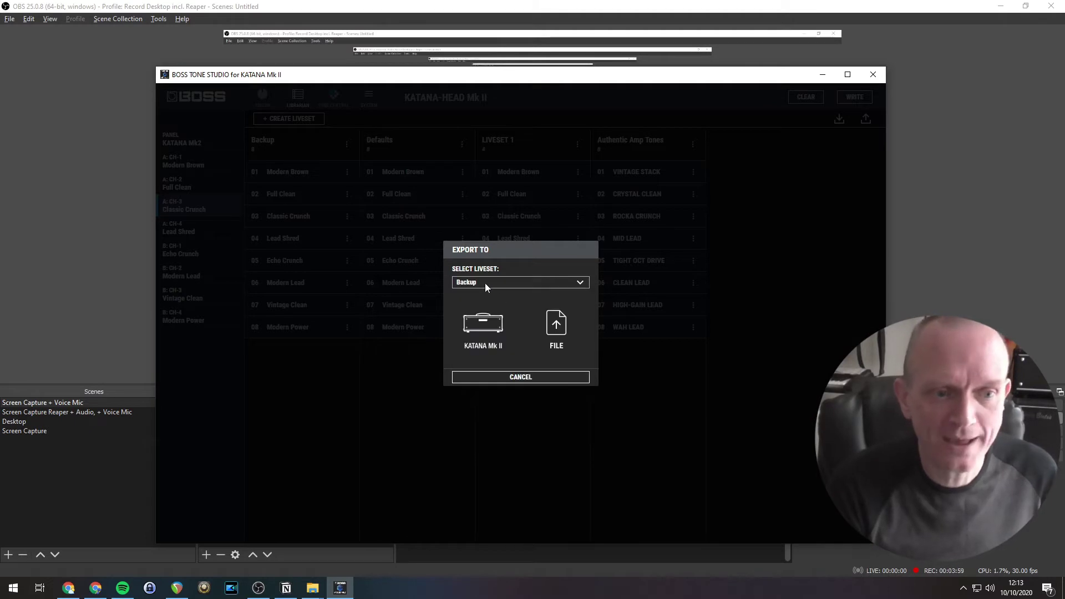
{"action": "left_click", "coordinate": [557, 326]}
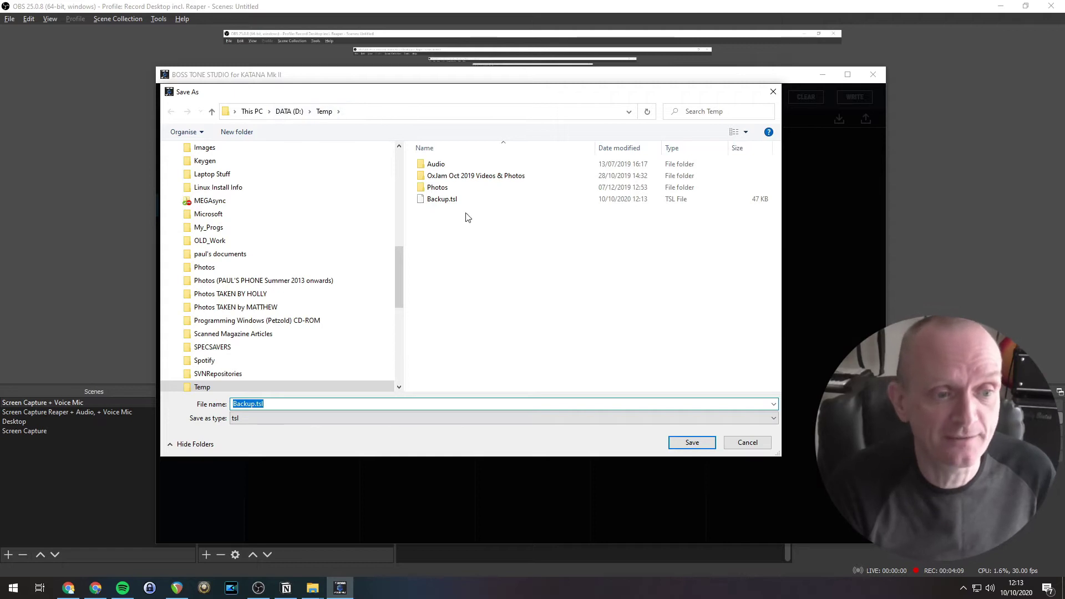
{"action": "left_click", "coordinate": [253, 406]}
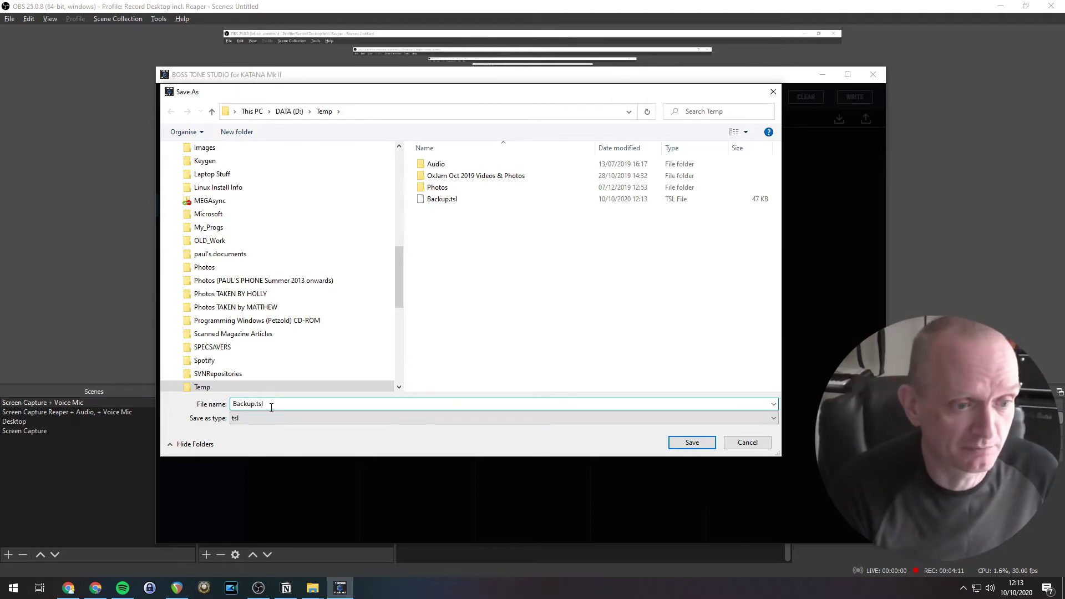
{"action": "left_click", "coordinate": [691, 442]}
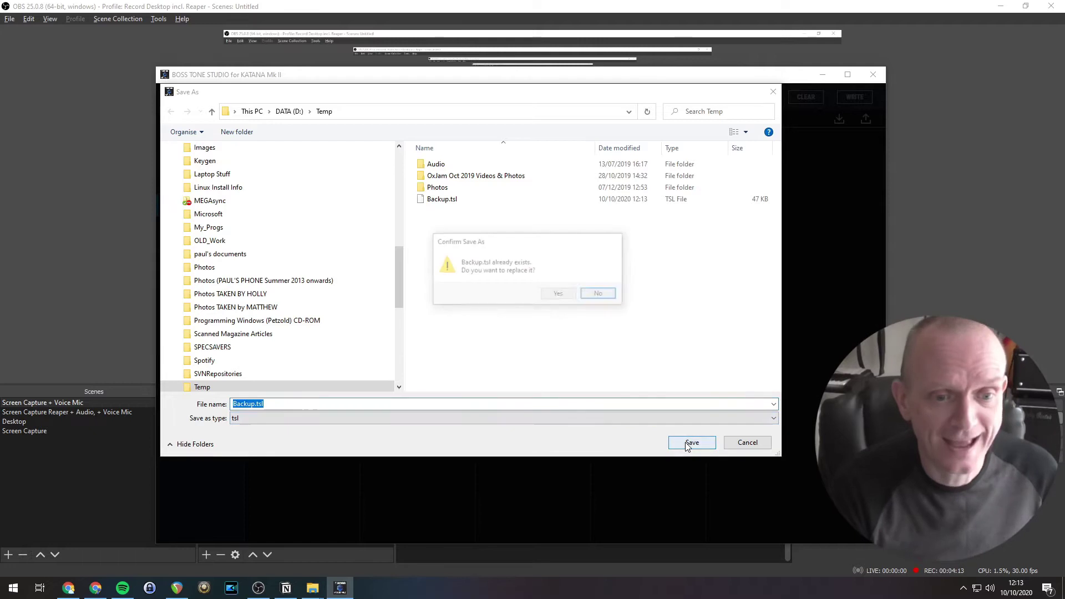
{"action": "left_click", "coordinate": [560, 295]}
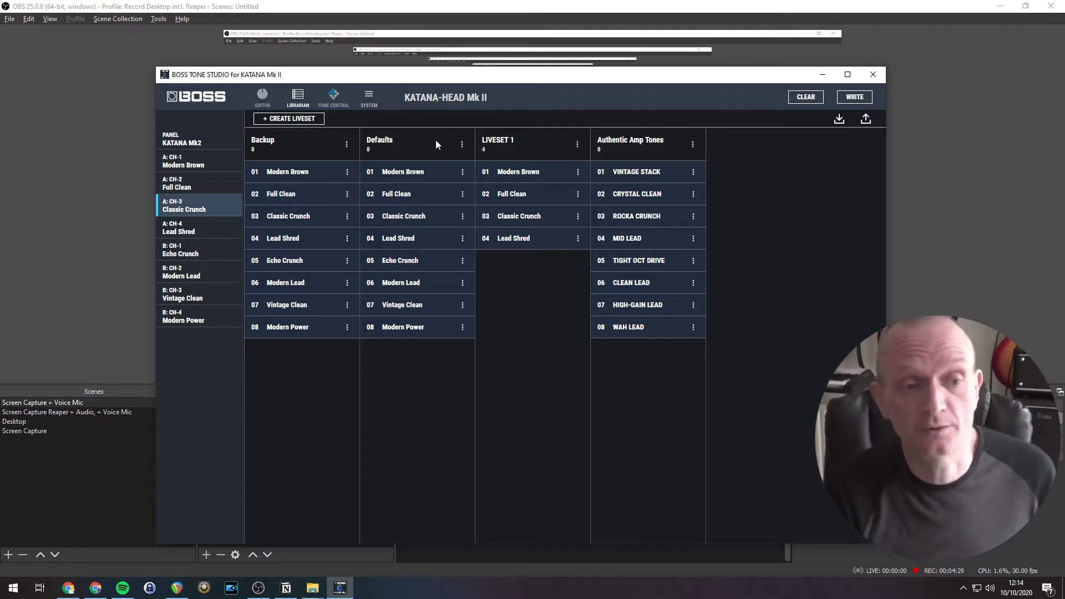
Delete the Backup liveset from the Librarian, leaving Defaults, LIVESET 1 and Authentic Amp Tones.
{"action": "left_click", "coordinate": [350, 150]}
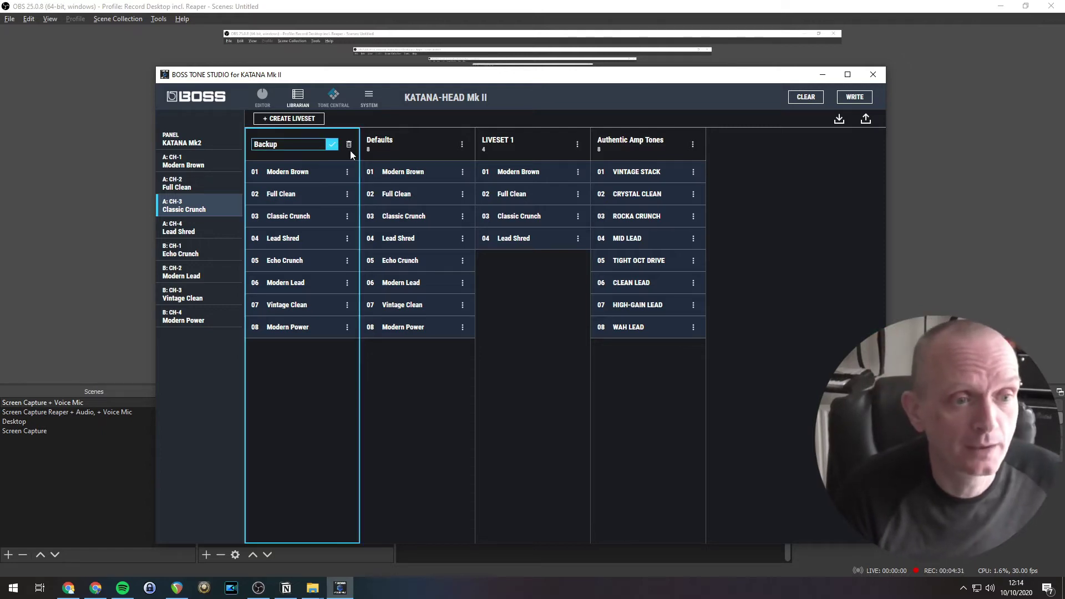
{"action": "left_click", "coordinate": [349, 145]}
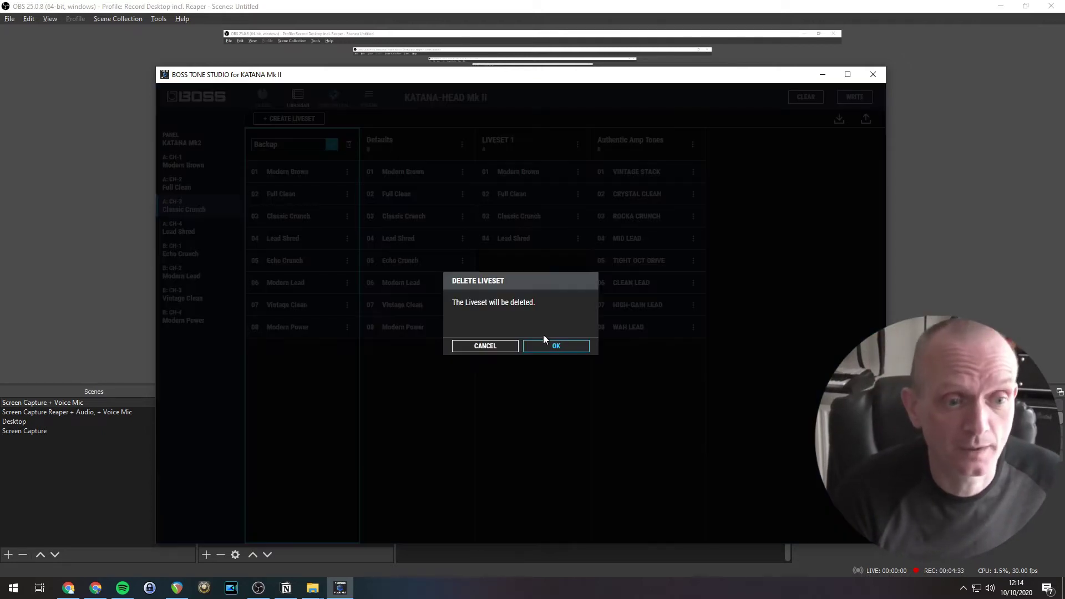
{"action": "left_click", "coordinate": [555, 348]}
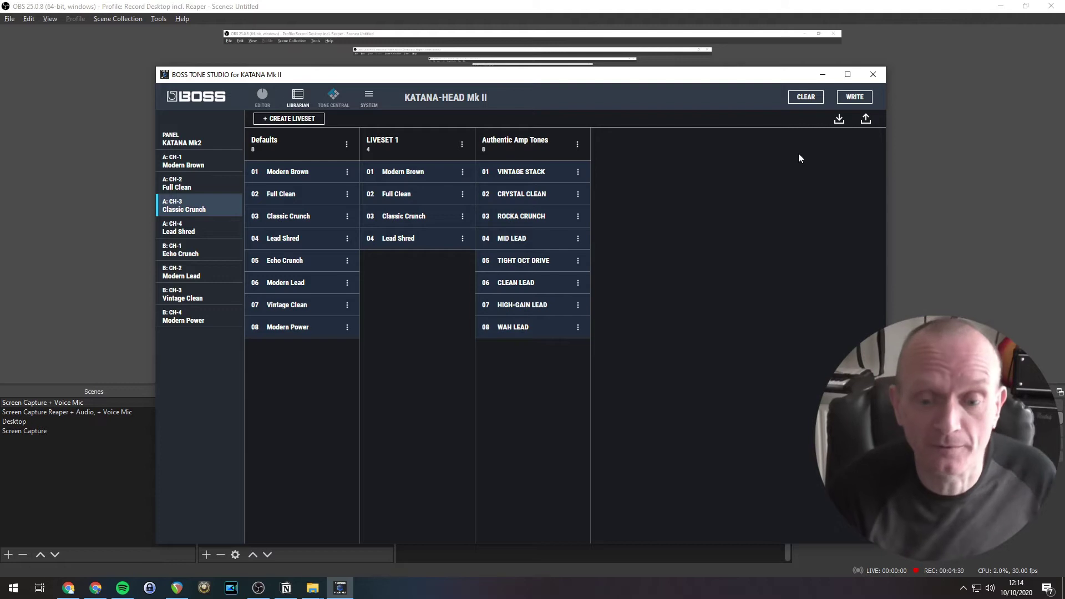
Import Backup.tsl from D:\Temp to restore the eight-tone Backup liveset.
{"action": "left_click", "coordinate": [841, 124]}
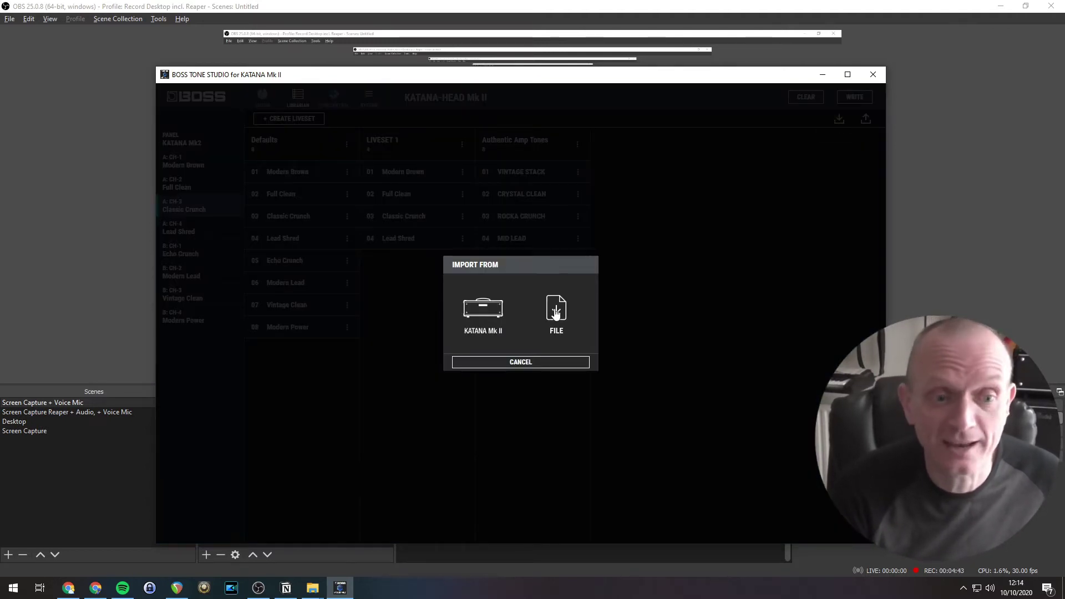
{"action": "left_click", "coordinate": [556, 313]}
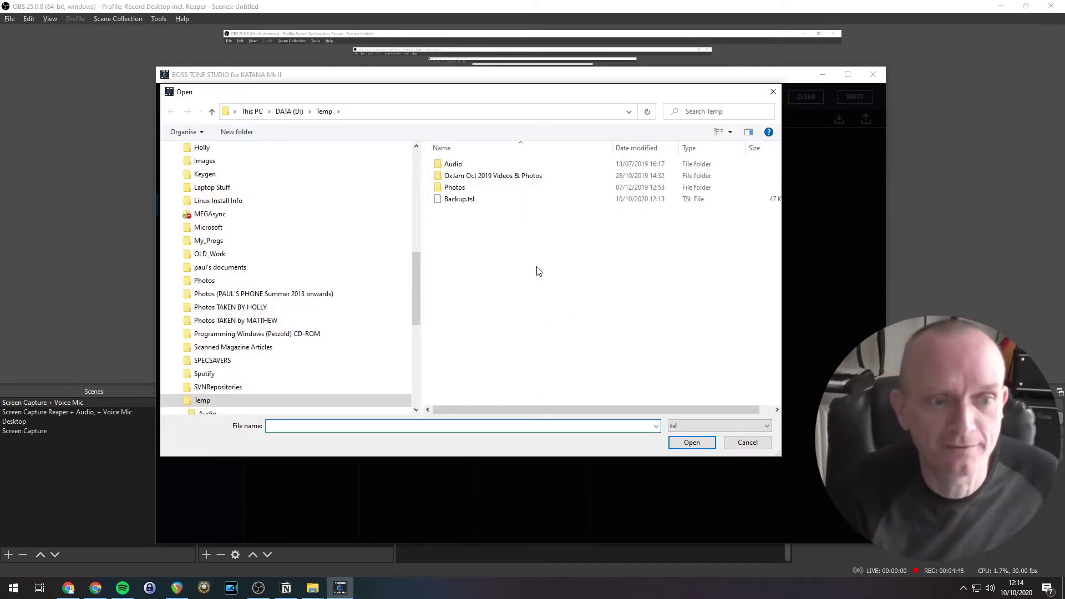
{"action": "left_click", "coordinate": [460, 203]}
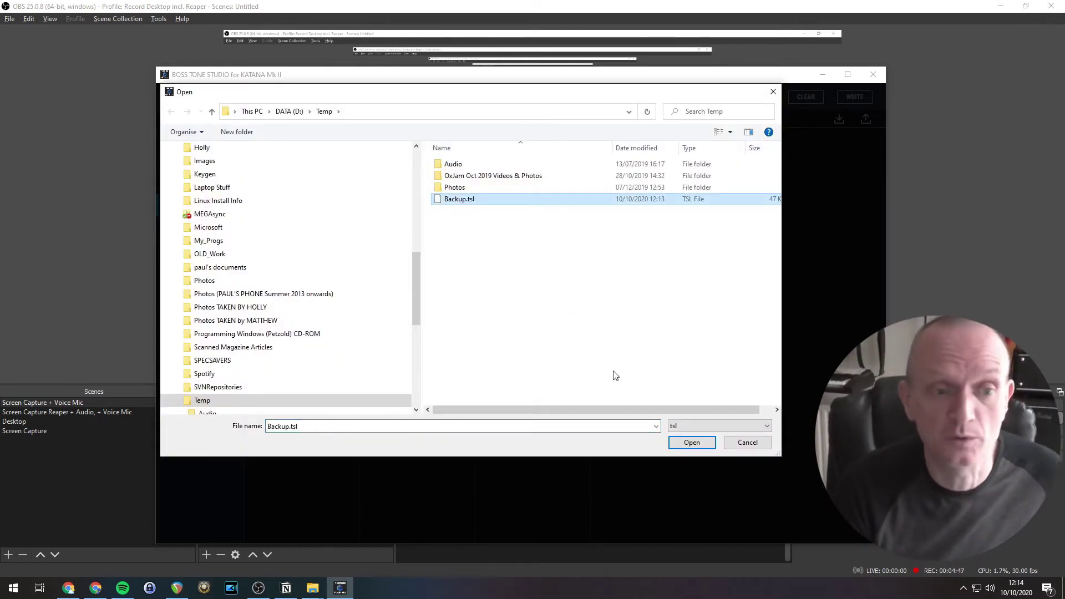
{"action": "left_click", "coordinate": [691, 442]}
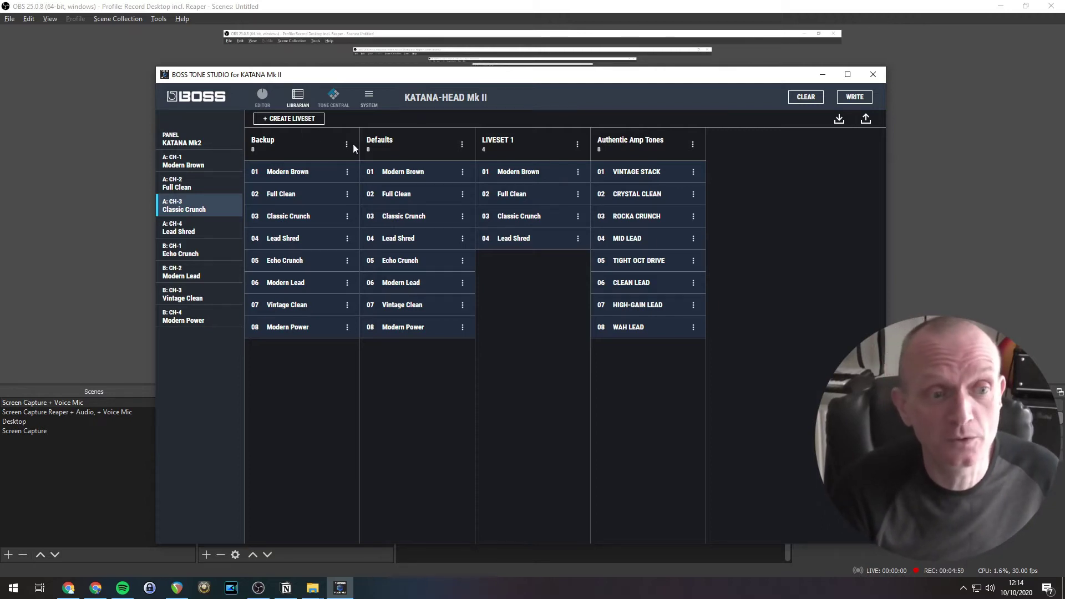
Export the restored Backup liveset's tones to the connected KATANA Mk II amp.
{"action": "left_click", "coordinate": [866, 120]}
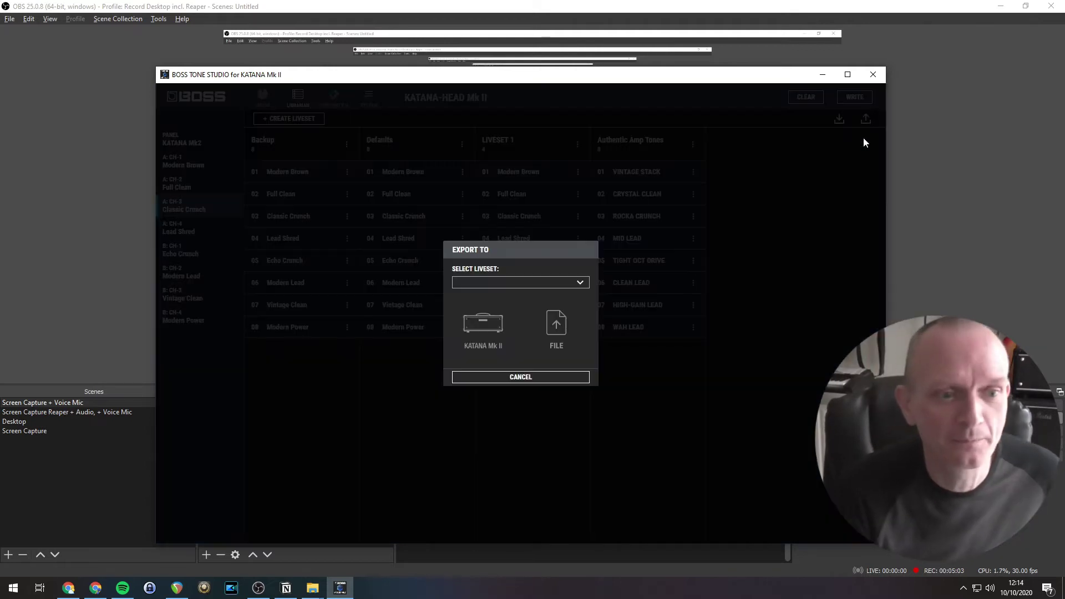
{"action": "left_click", "coordinate": [568, 285]}
{"action": "left_click", "coordinate": [532, 296]}
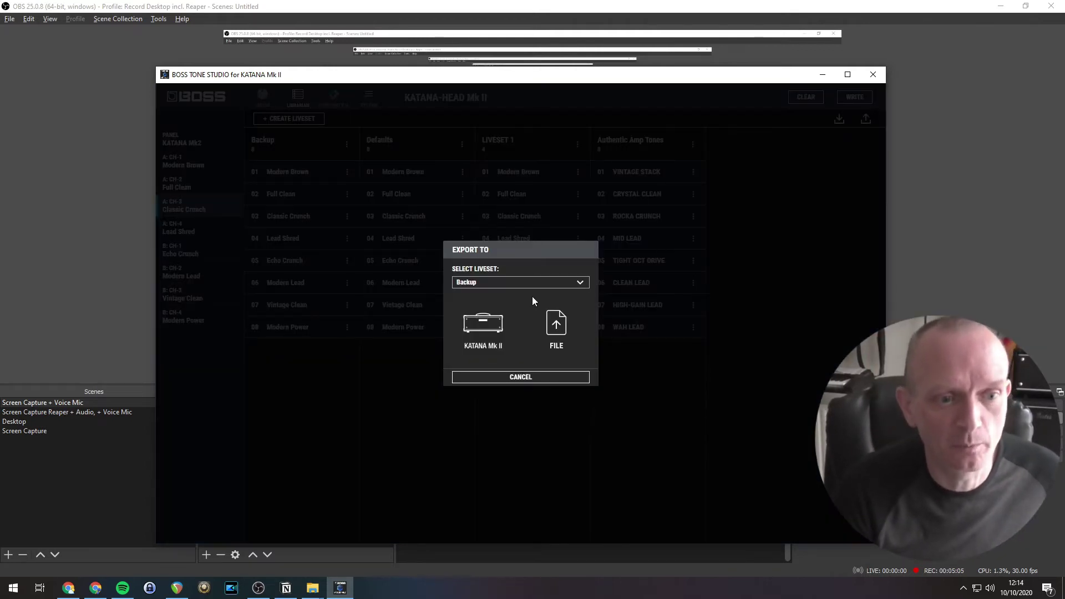
{"action": "left_click", "coordinate": [481, 332]}
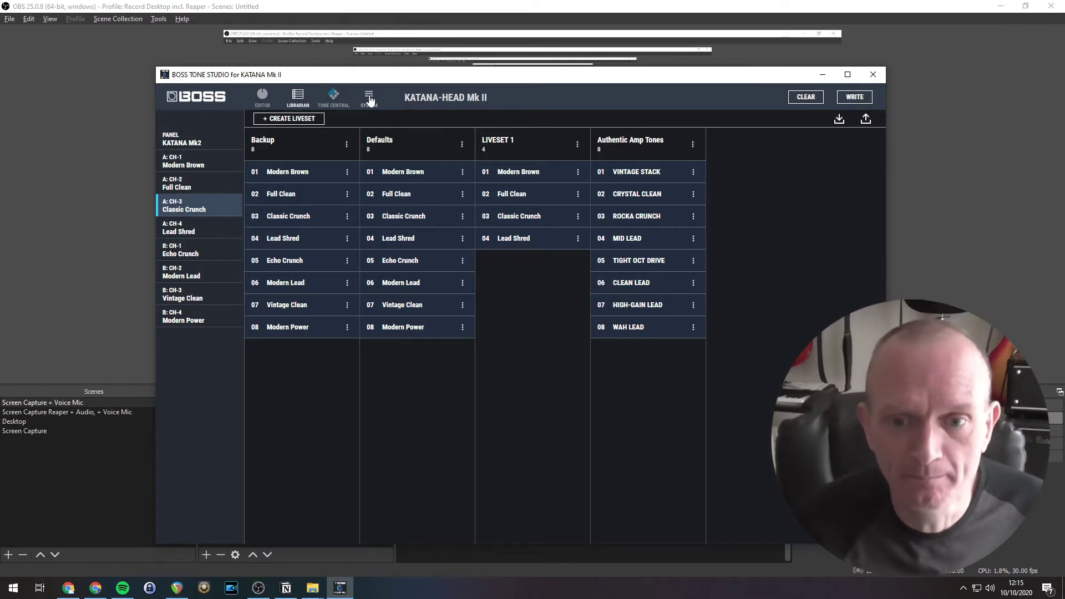
Under SYSTEM > ALL DATA BACKUP, save all amp data to KATANA MkII.alb in D:\Temp.
{"action": "left_click", "coordinate": [370, 100]}
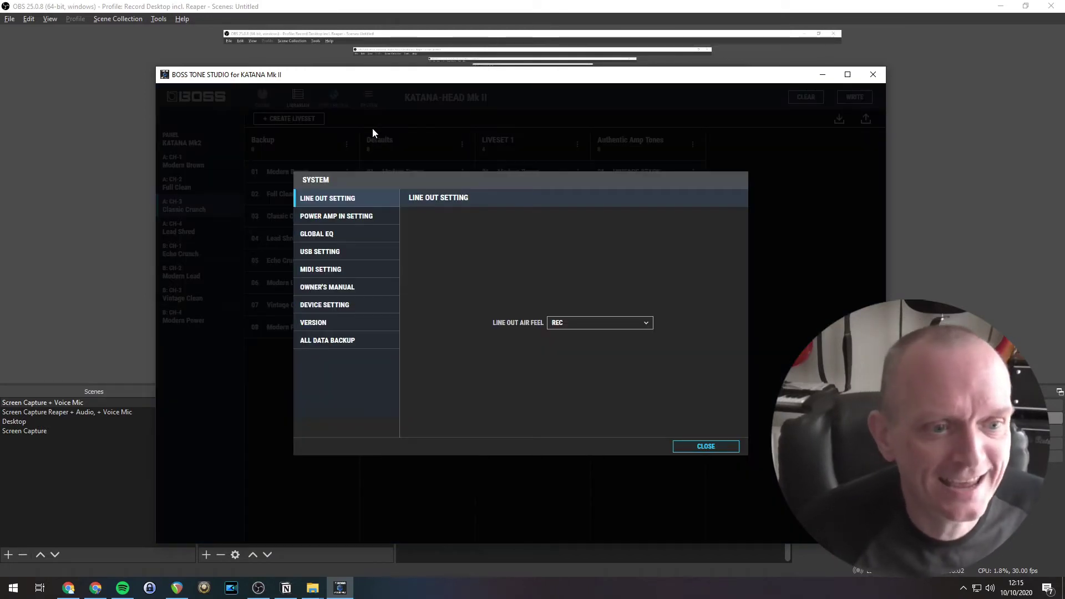
{"action": "left_click", "coordinate": [348, 343]}
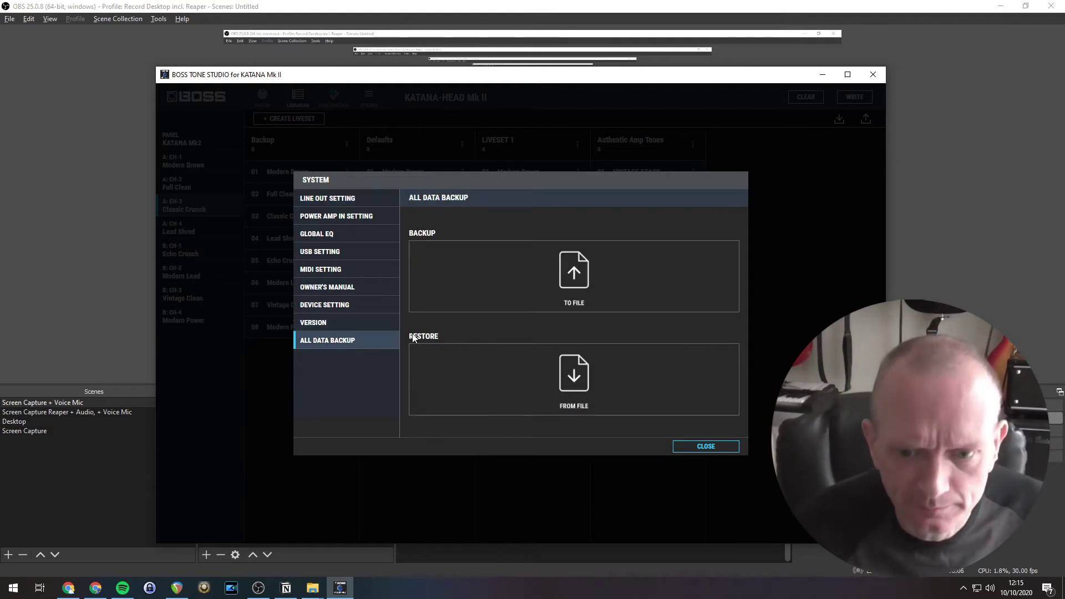
{"action": "left_click", "coordinate": [574, 278]}
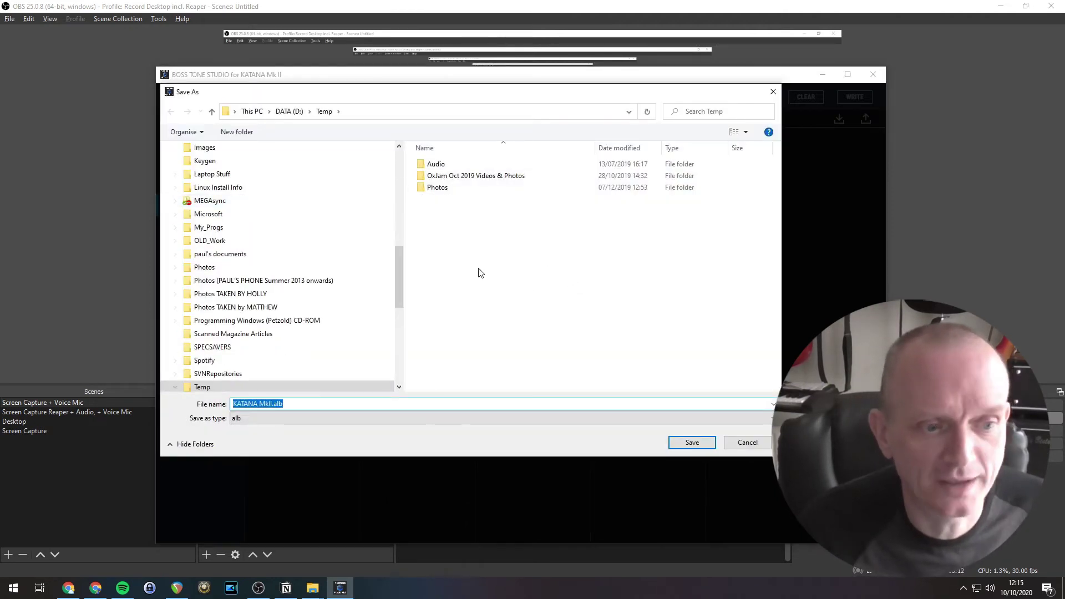
{"action": "left_click", "coordinate": [317, 404]}
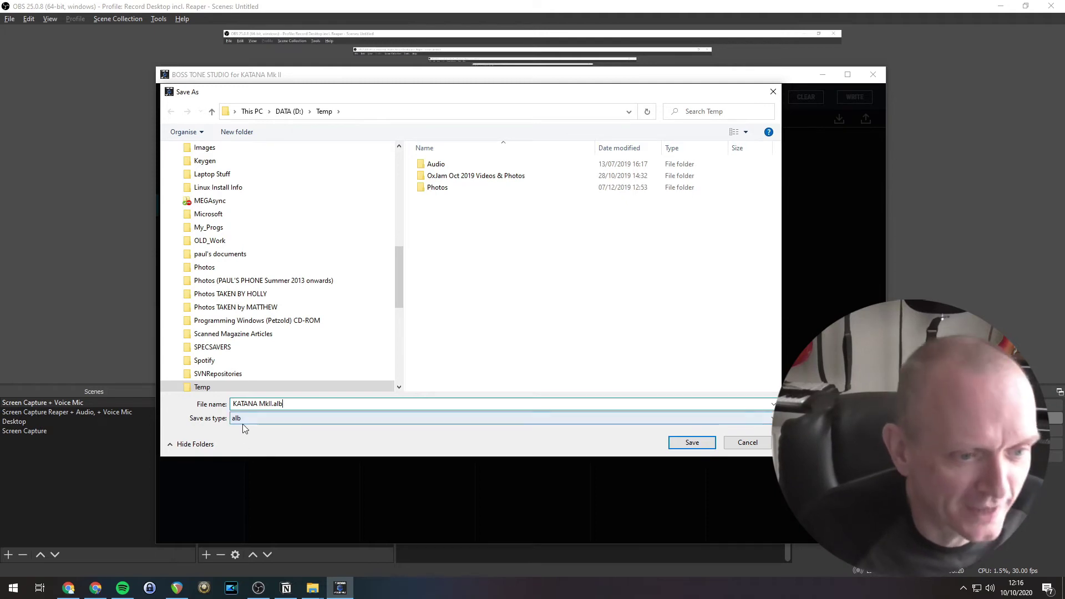
{"action": "left_click", "coordinate": [698, 443]}
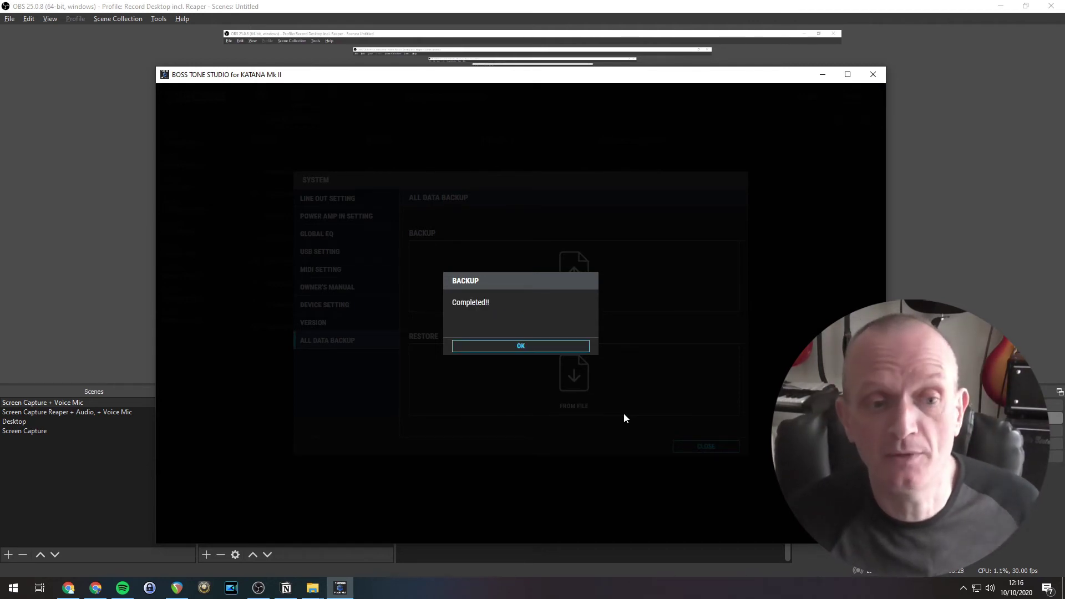
{"action": "left_click", "coordinate": [527, 346]}
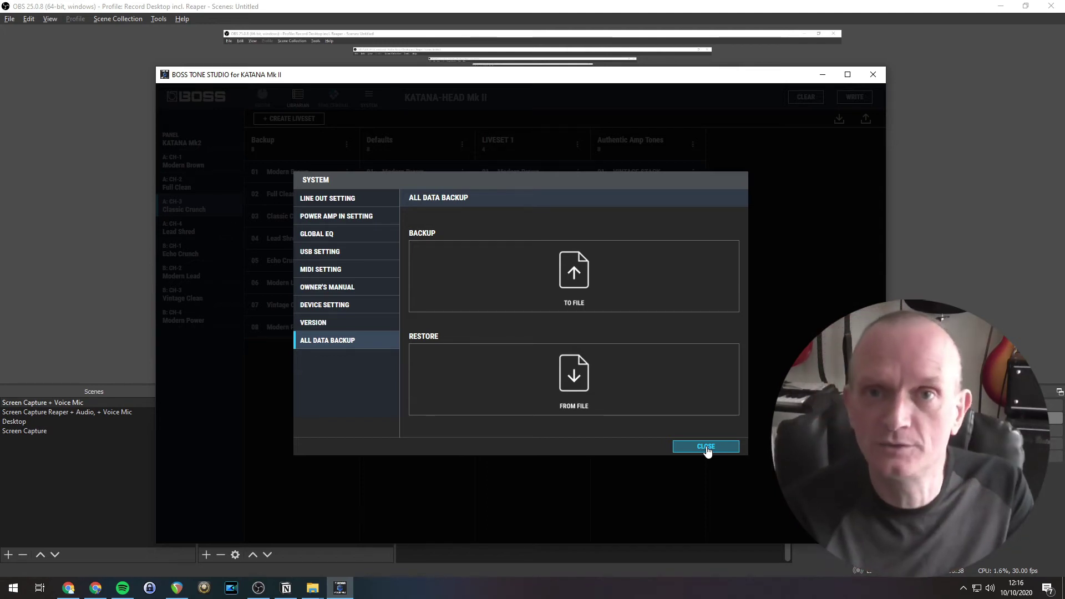
Start restoring all amp data from KATANA MkII.alb in D:\Temp.
{"action": "left_click", "coordinate": [575, 379]}
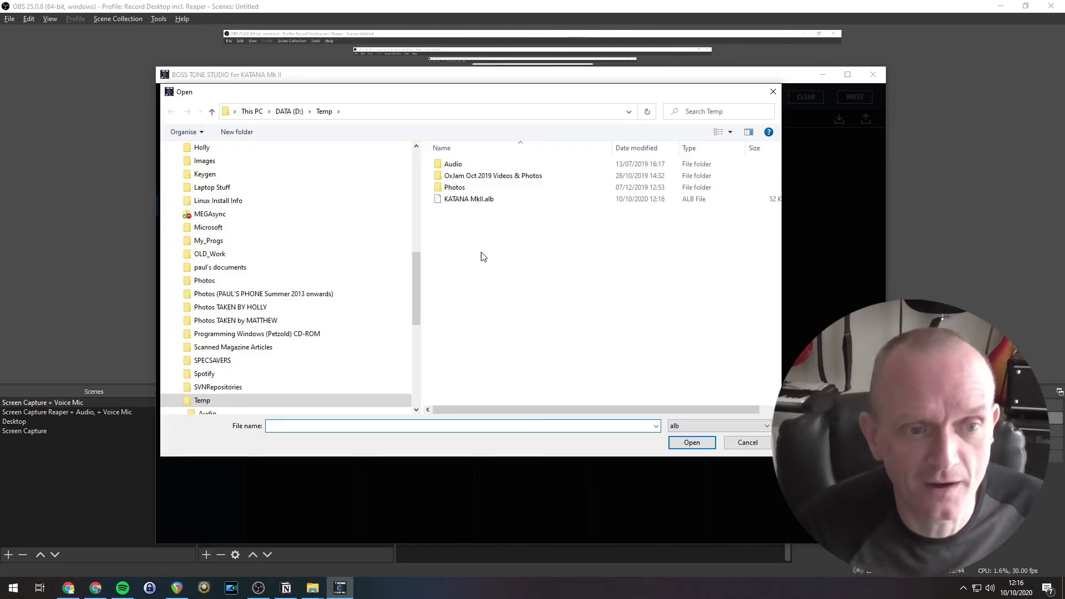
{"action": "left_click", "coordinate": [472, 201]}
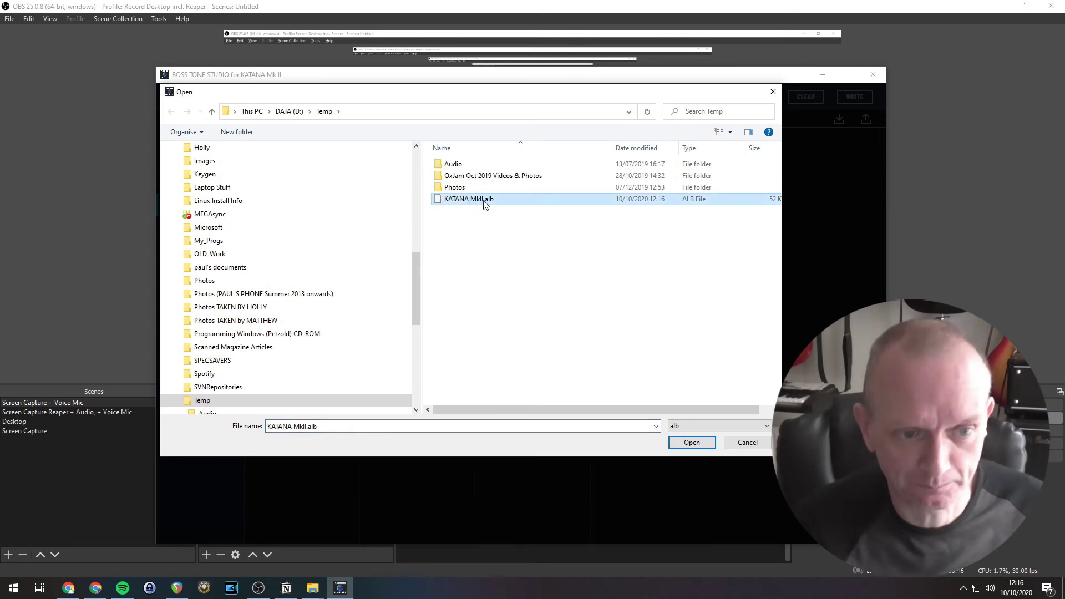
{"action": "left_click", "coordinate": [696, 443]}
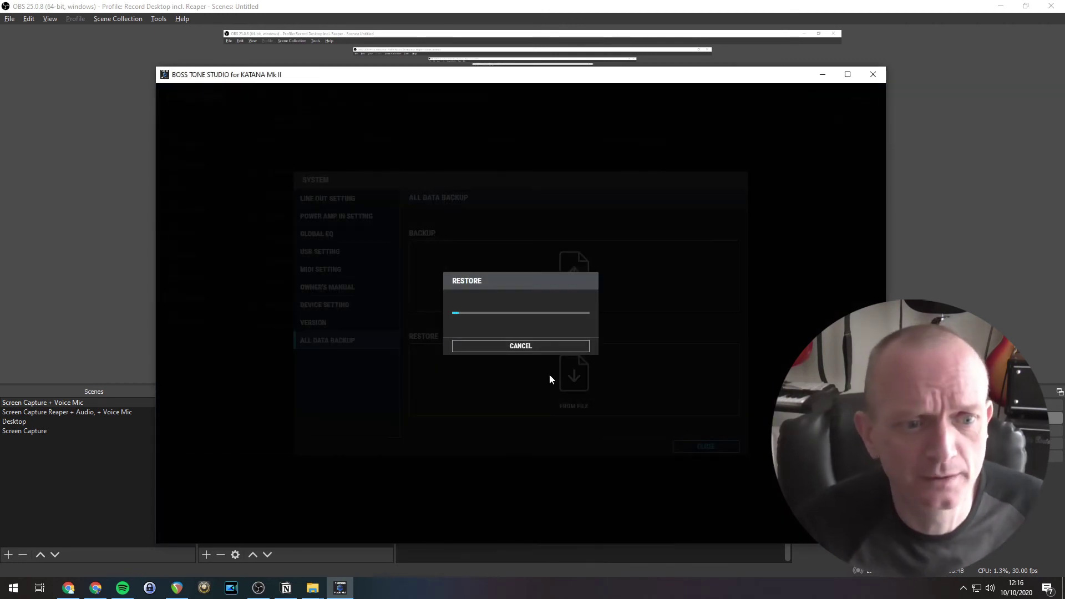